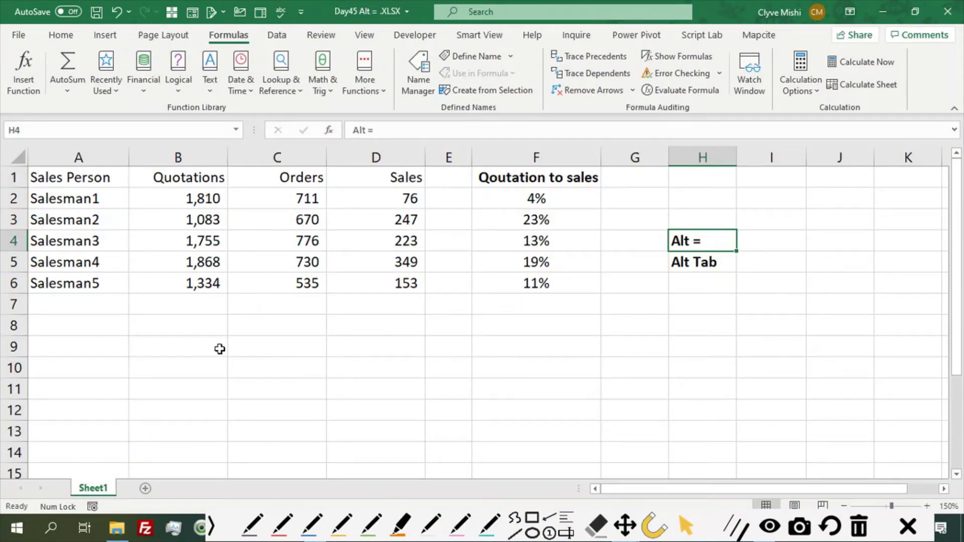
- Fill cells B7:D7 below the sales data with yellow
{"action": "left_click", "coordinate": [203, 305]}
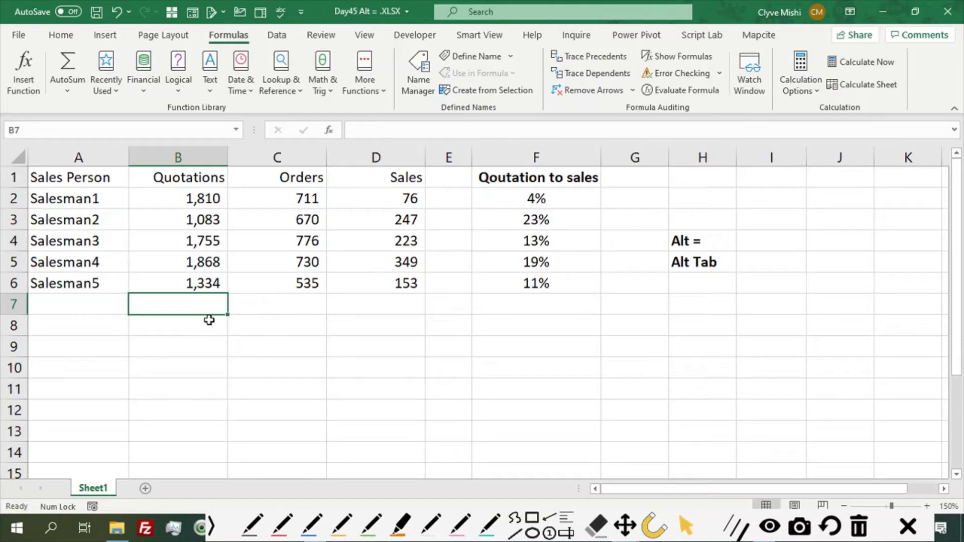
{"action": "left_click", "coordinate": [396, 306], "text": "shift"}
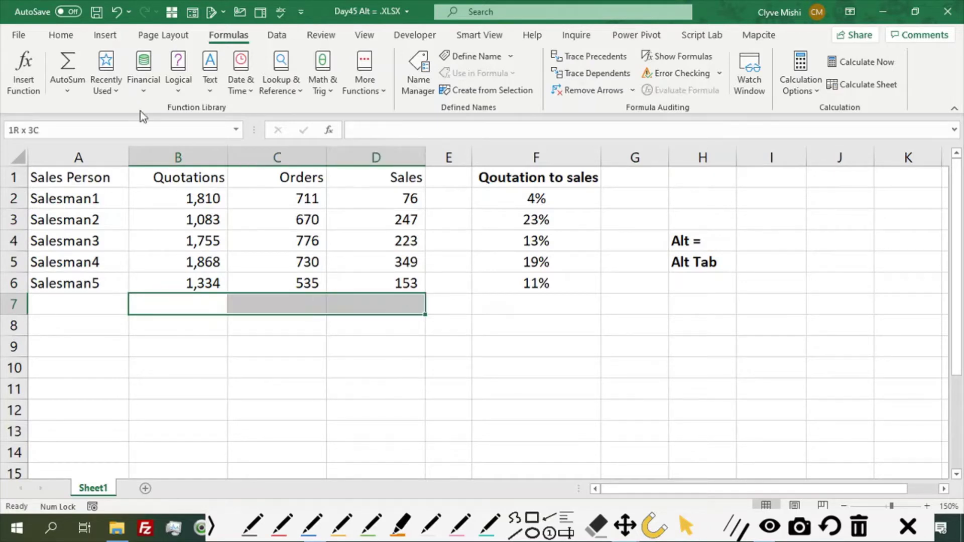
{"action": "left_click", "coordinate": [61, 34]}
{"action": "left_click", "coordinate": [186, 88]}
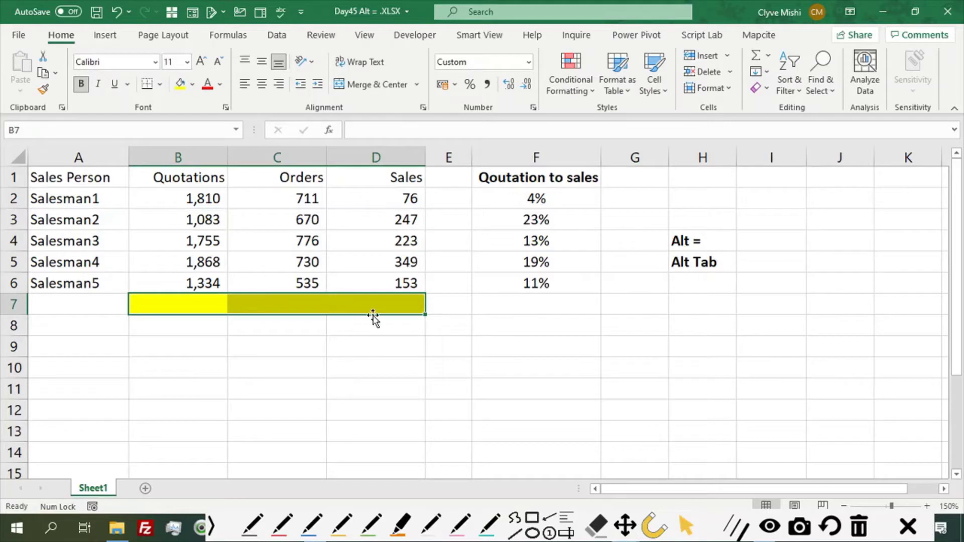
- Enter the formula =SUM(B2:B6) in cell B7 to total the Quotations column
{"action": "left_click", "coordinate": [203, 302]}
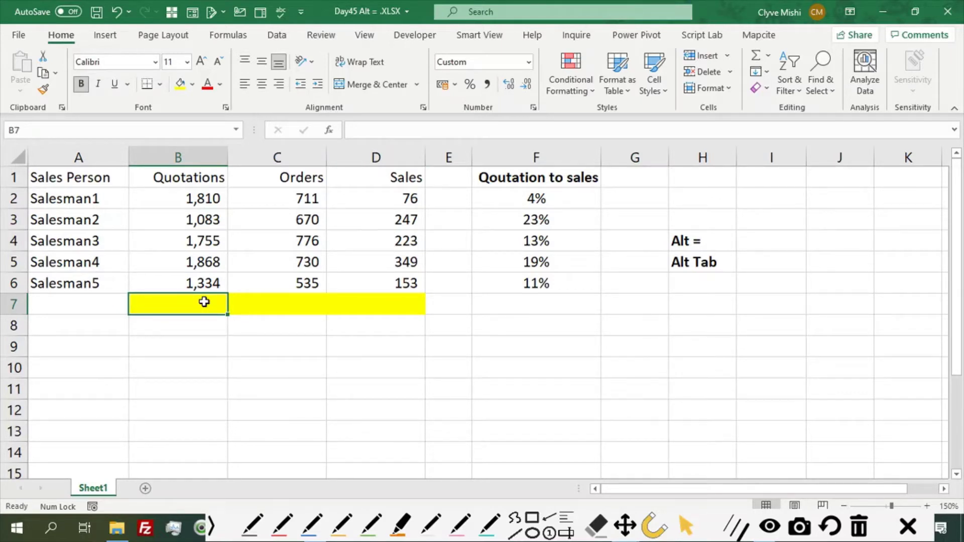
{"action": "type", "text": "=sum"}
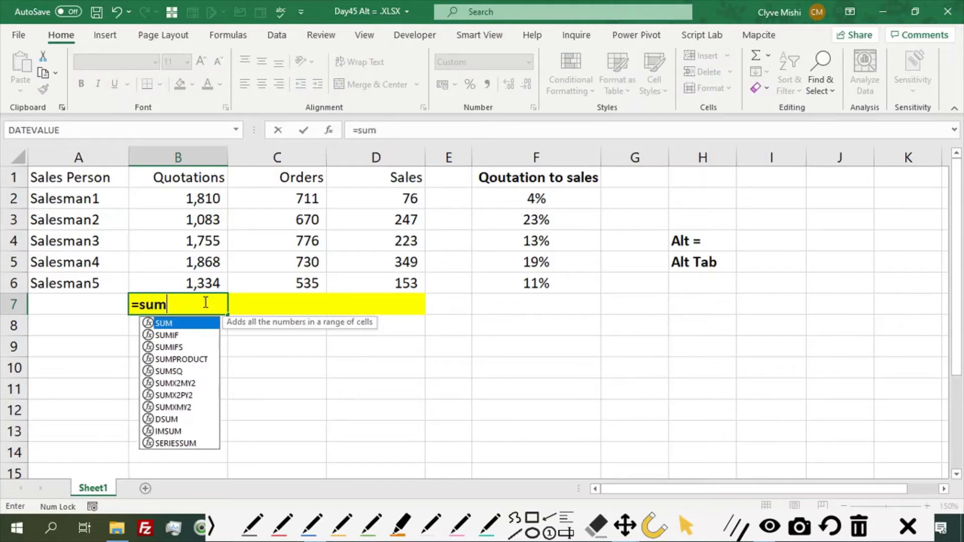
{"action": "key", "text": "Tab"}
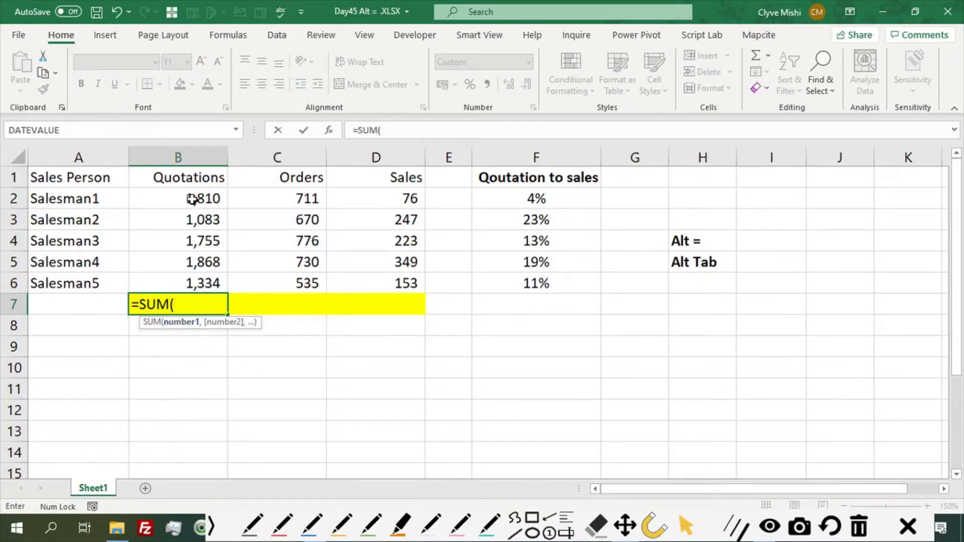
{"action": "left_click", "coordinate": [198, 201]}
{"action": "left_click", "coordinate": [211, 275], "text": "shift"}
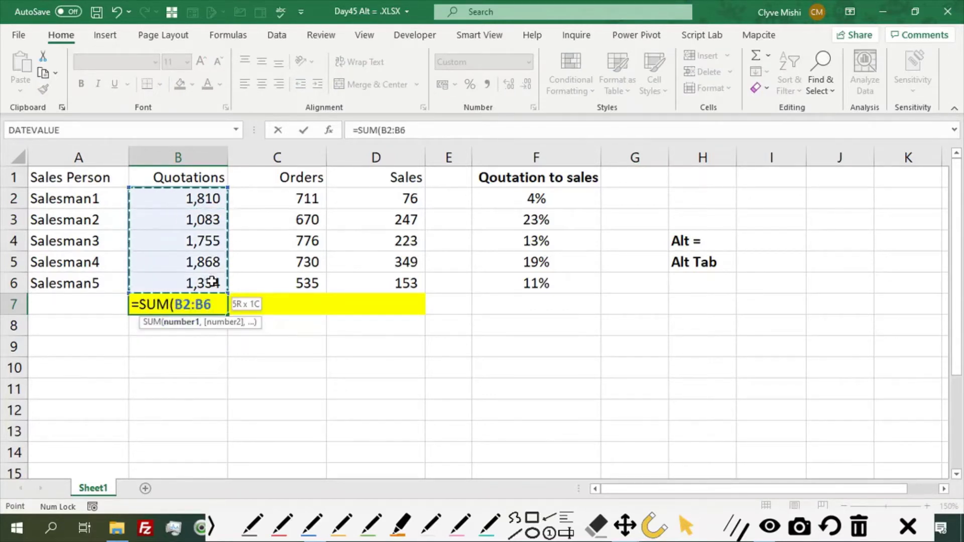
{"action": "type", "text": ")"}
{"action": "key", "text": "Return"}
- Copy the sum formula from B7 across to D7 to total Orders and Sales as well
{"action": "left_click", "coordinate": [200, 302]}
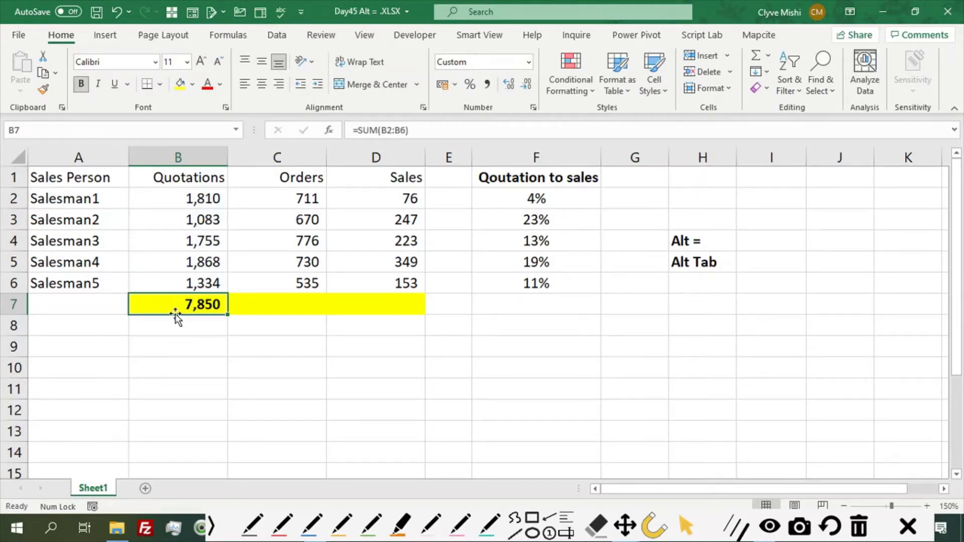
{"action": "key", "text": "ctrl+c"}
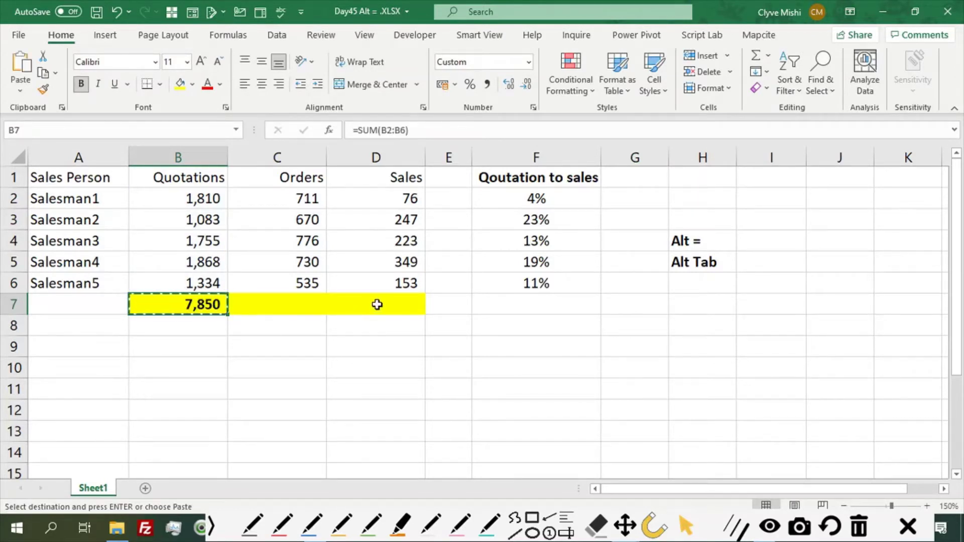
{"action": "left_click", "coordinate": [379, 303], "text": "shift"}
{"action": "key", "text": "ctrl+v"}
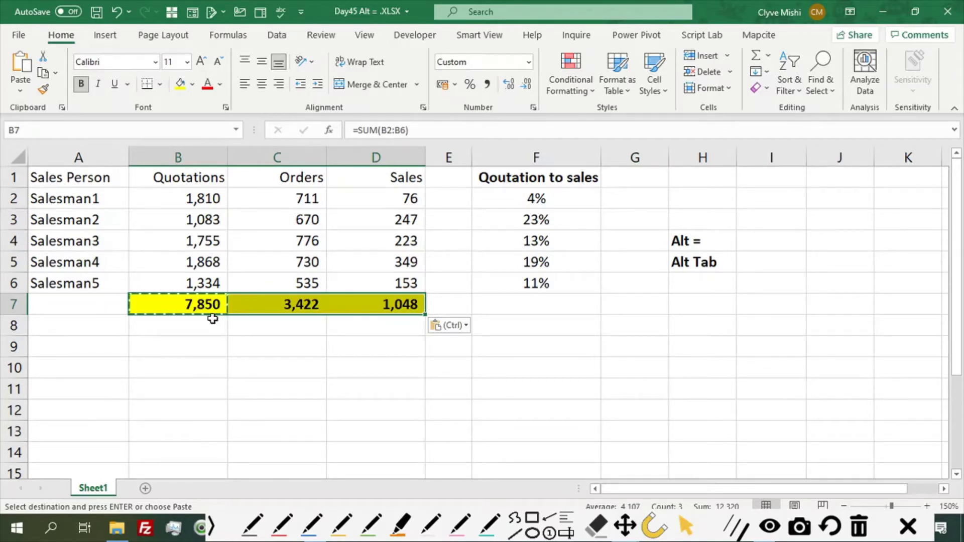
- Clear the totals from B7:D7, keeping the yellow fill
{"action": "left_click", "coordinate": [201, 306]}
{"action": "left_click", "coordinate": [392, 305], "text": "shift"}
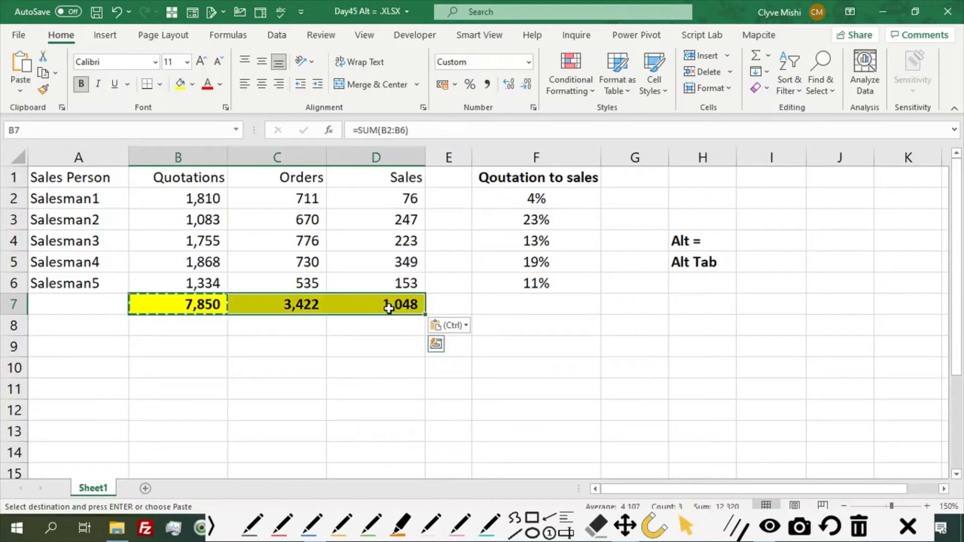
{"action": "key", "text": "Delete"}
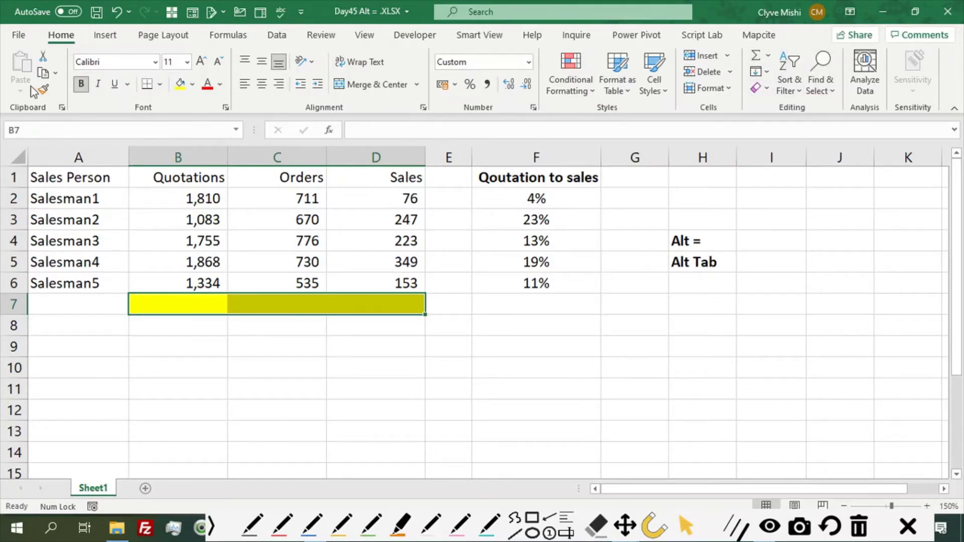
- Total the three columns in B7:D7 with AutoSum and inspect the formula in each total cell
{"action": "left_click", "coordinate": [213, 38]}
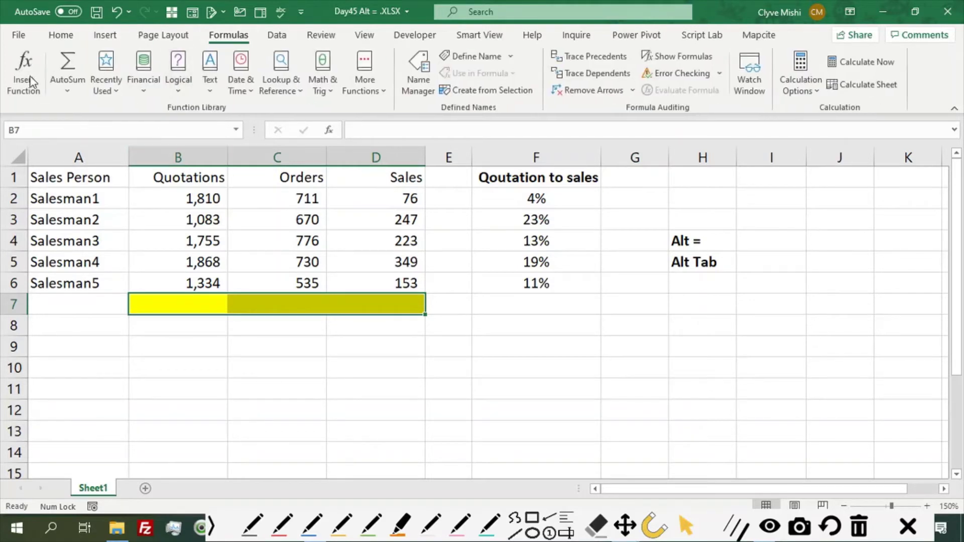
{"action": "left_click", "coordinate": [74, 64]}
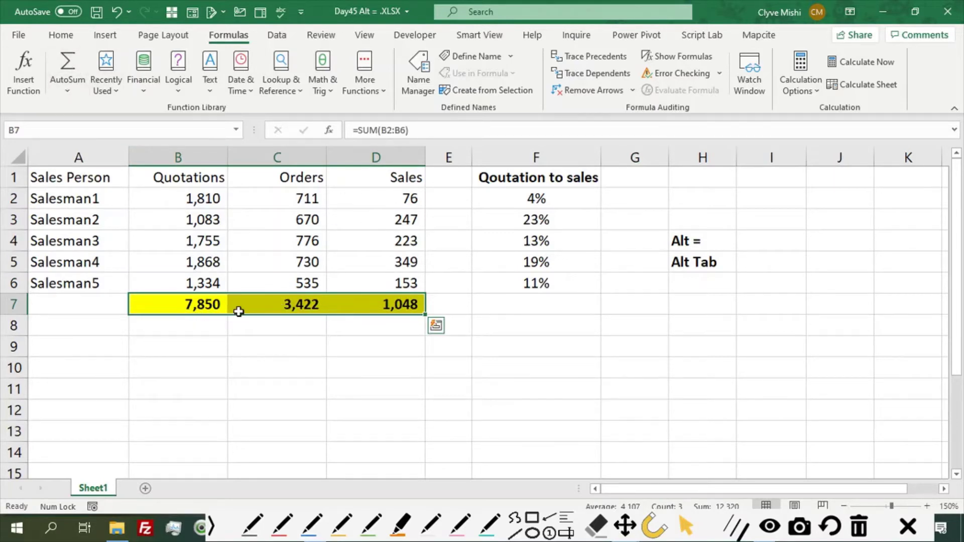
{"action": "left_click", "coordinate": [195, 306]}
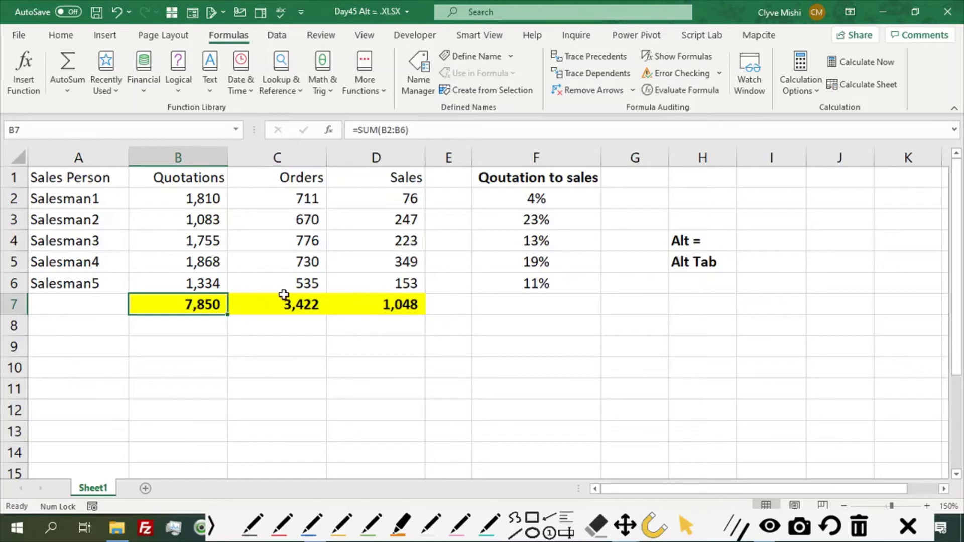
{"action": "left_click", "coordinate": [282, 301]}
{"action": "left_click", "coordinate": [389, 301]}
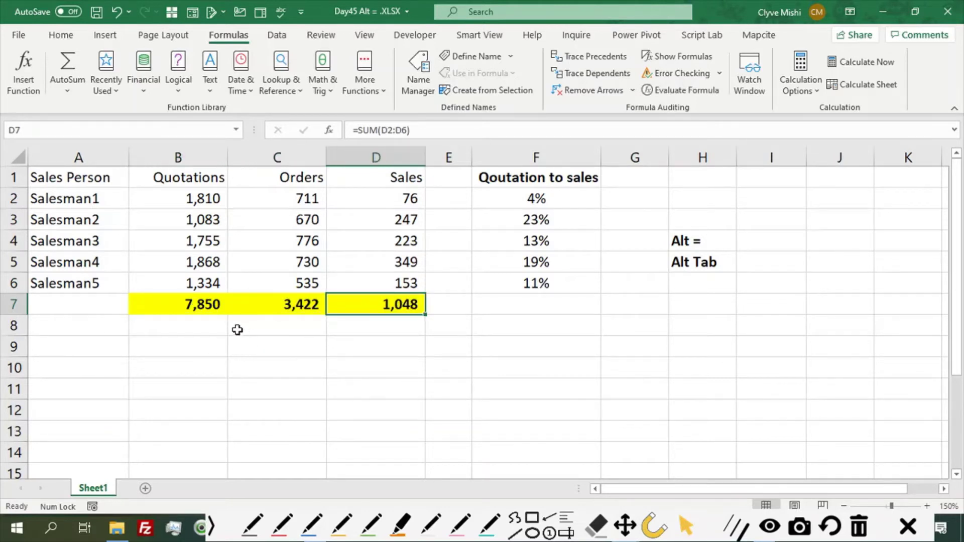
- Clear the AutoSum totals from D7 back to B7
{"action": "key", "text": "shift+Left"}
{"action": "key", "text": "shift+Left"}
{"action": "key", "text": "Delete"}
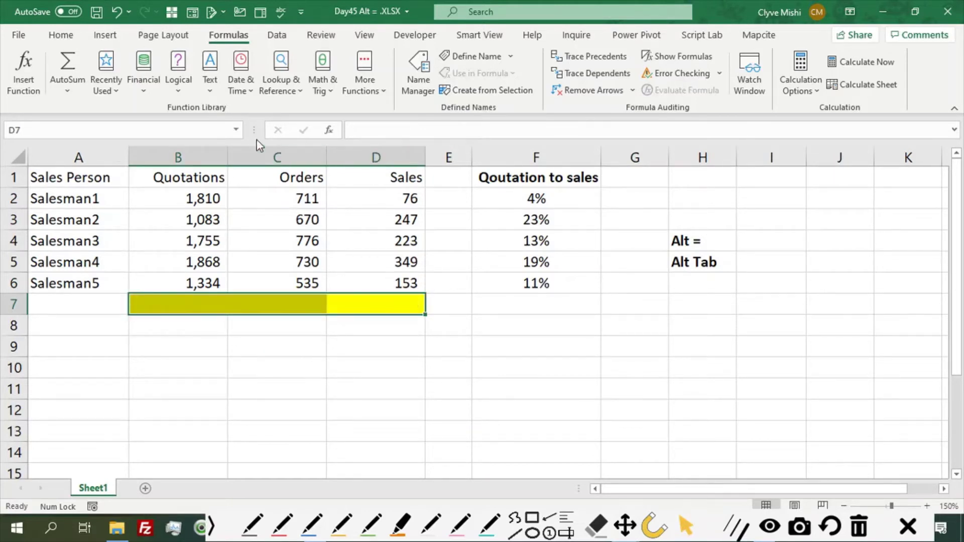
{"action": "left_click", "coordinate": [275, 38]}
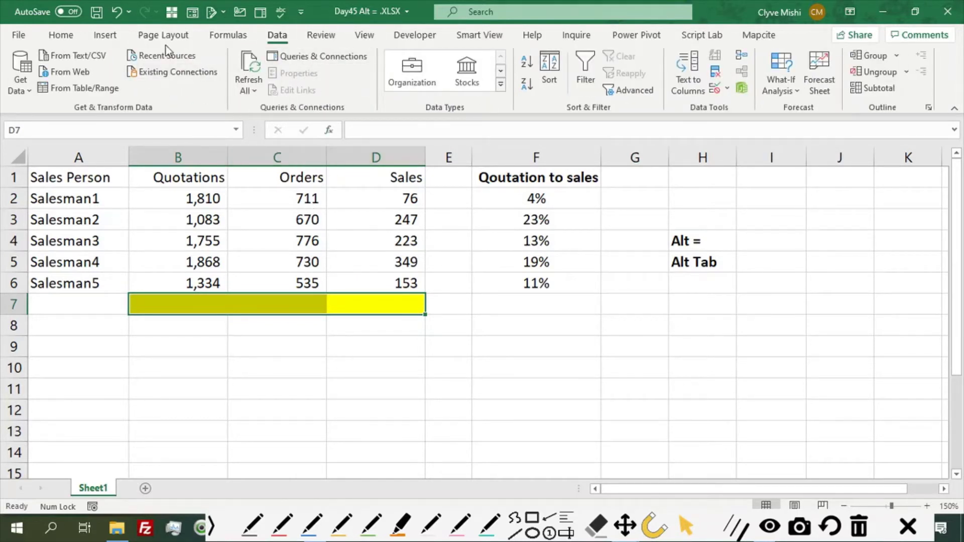
{"action": "left_click", "coordinate": [59, 35]}
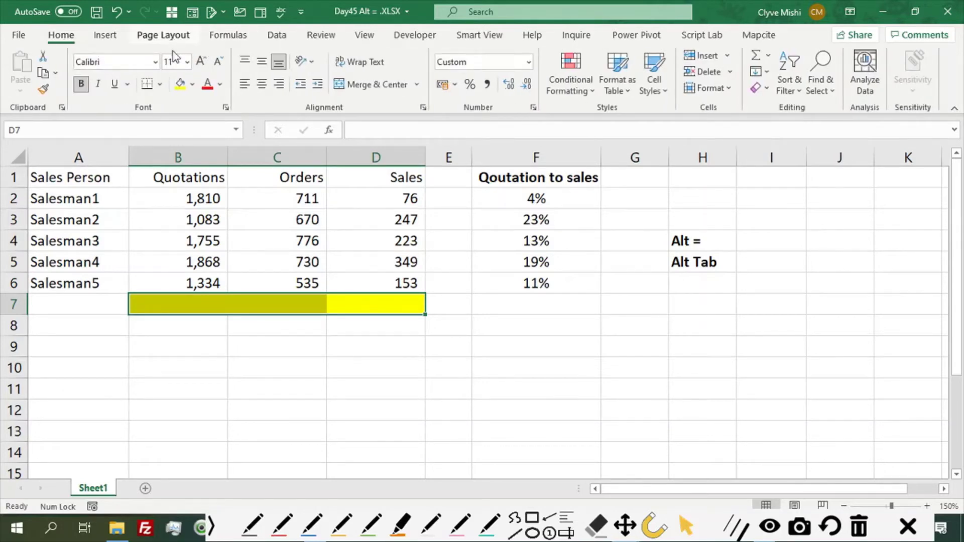
{"action": "left_click", "coordinate": [232, 36]}
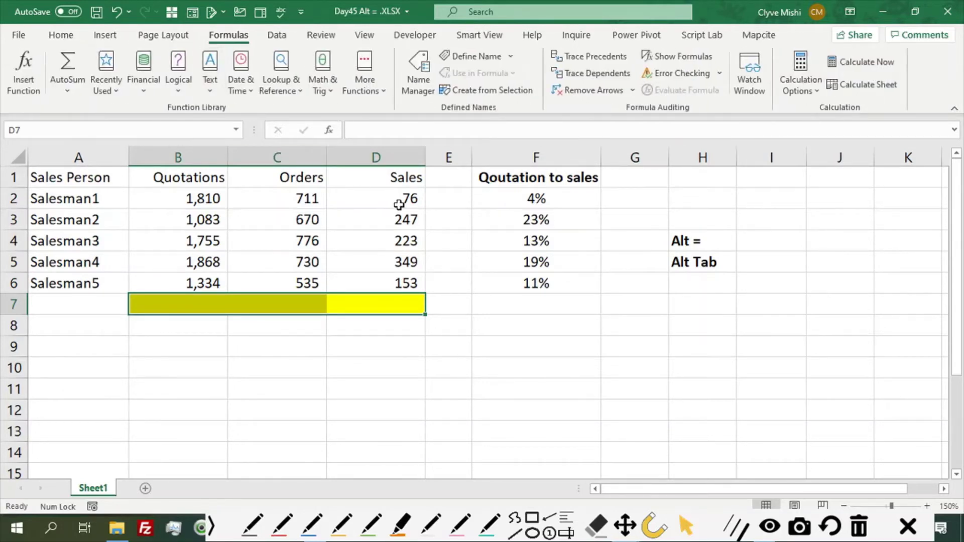
{"action": "left_click", "coordinate": [358, 36]}
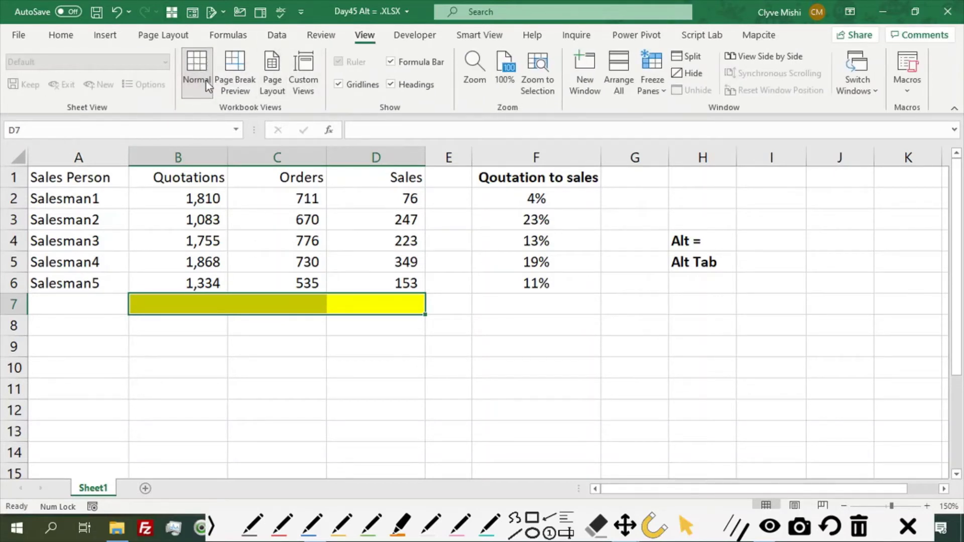
{"action": "left_click", "coordinate": [314, 367]}
- Insert AutoSum totals in B7:D7 for Quotations, Orders and Sales, and check the Orders and Sales formulas
{"action": "left_click", "coordinate": [205, 306]}
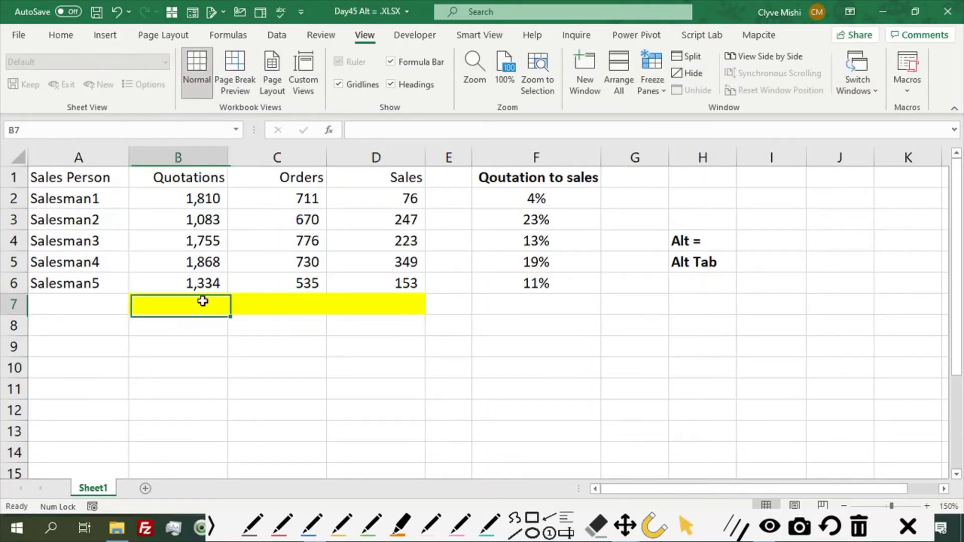
{"action": "left_click", "coordinate": [409, 304], "text": "shift"}
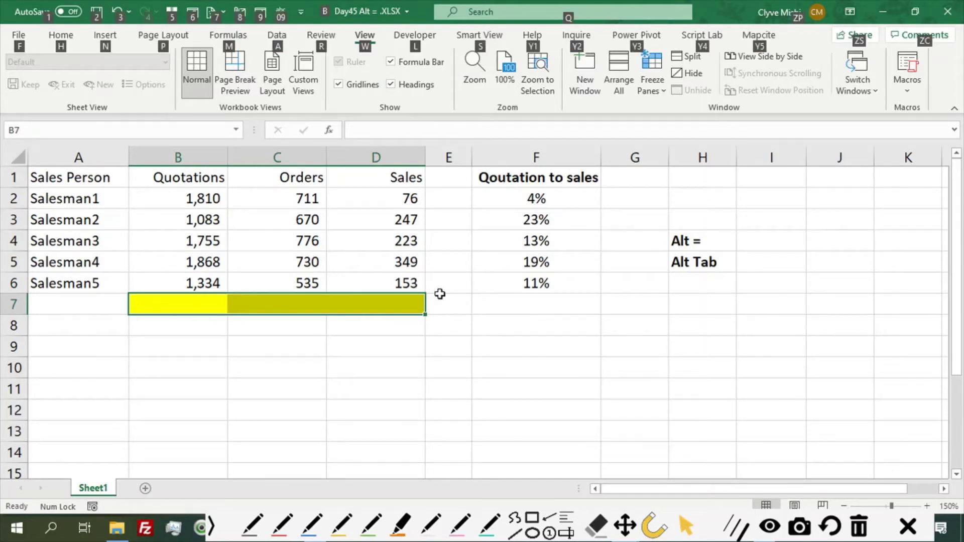
{"action": "key", "text": "alt+equal"}
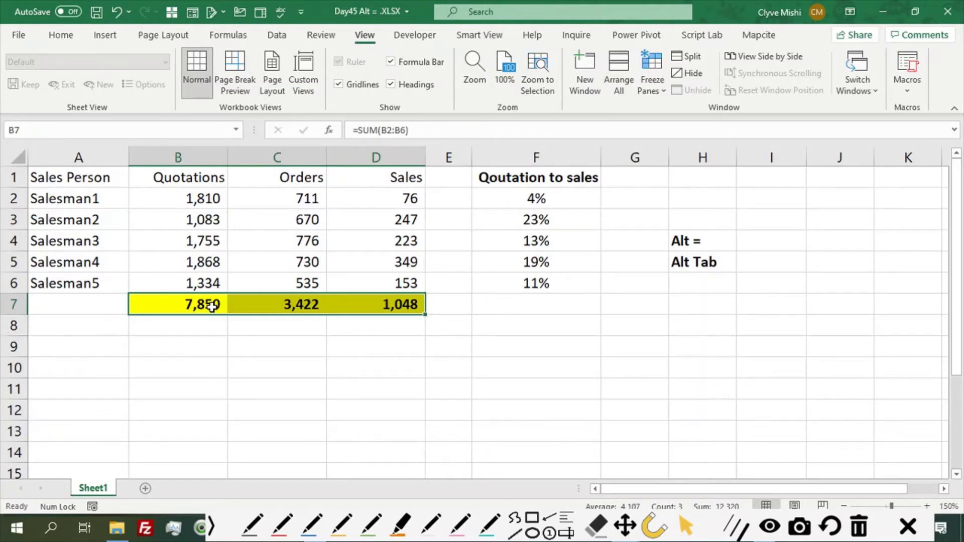
{"action": "left_click", "coordinate": [296, 304]}
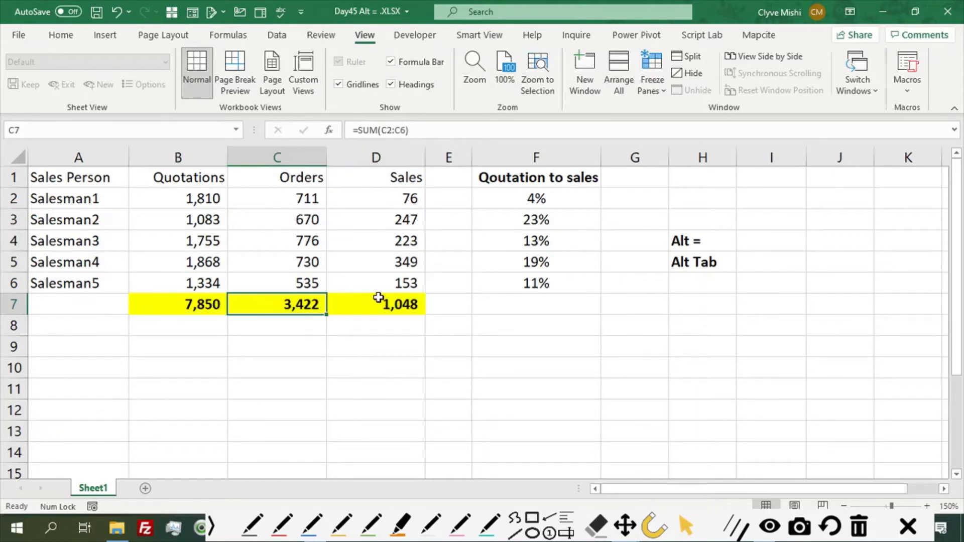
{"action": "left_click", "coordinate": [377, 304]}
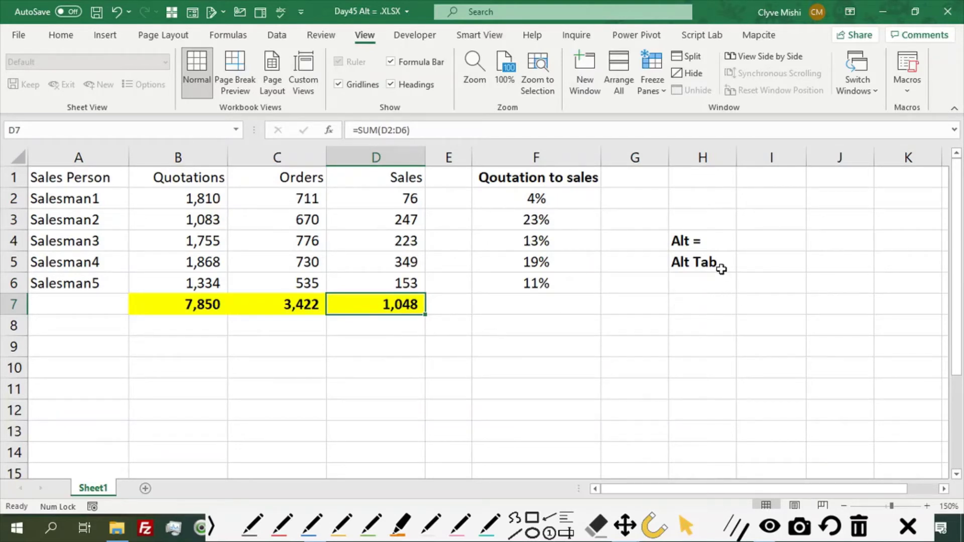
- Switch to the Day38 Basic Graph workbook and copy its Continent, Country and Sales table, headers included
{"action": "left_click", "coordinate": [704, 262]}
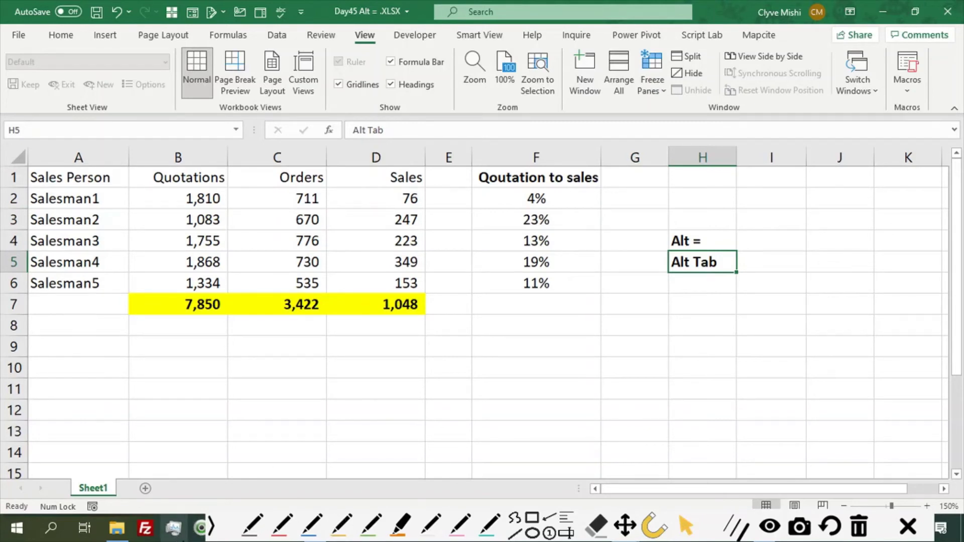
{"action": "left_click", "coordinate": [412, 320]}
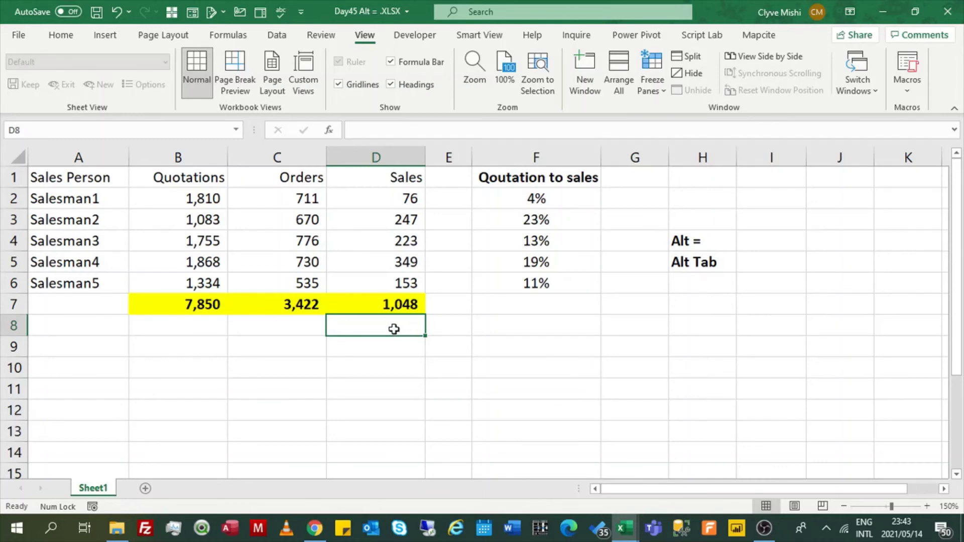
{"action": "key", "text": "alt+Tab"}
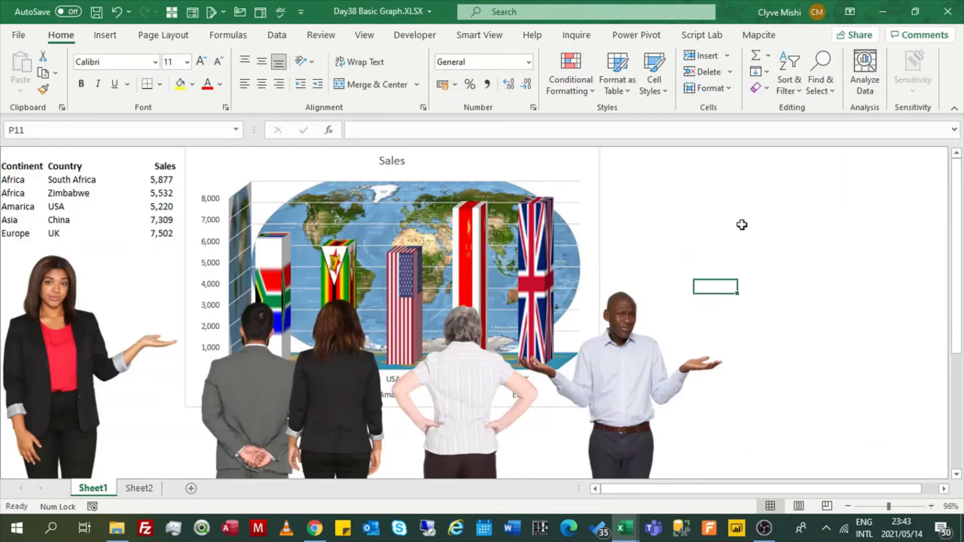
{"action": "left_click", "coordinate": [711, 220]}
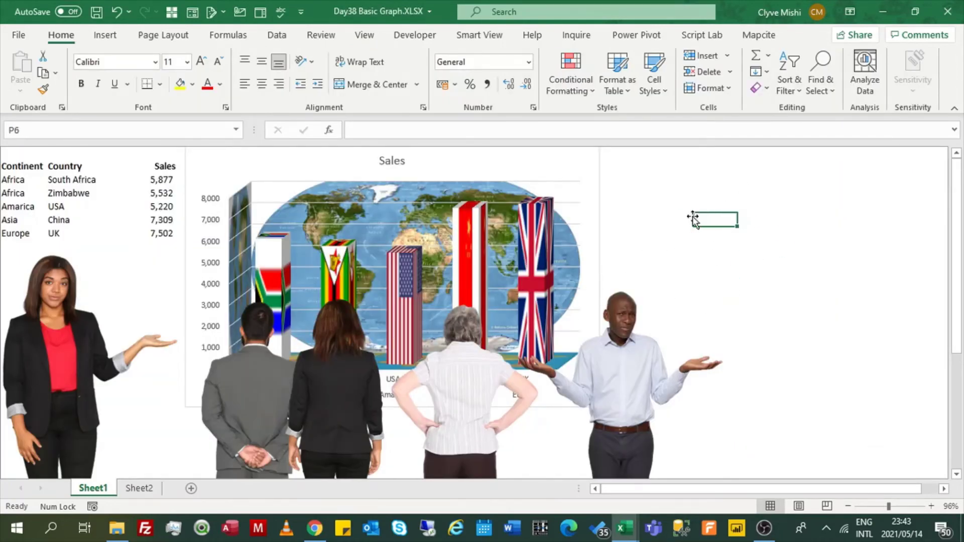
{"action": "left_click", "coordinate": [22, 167]}
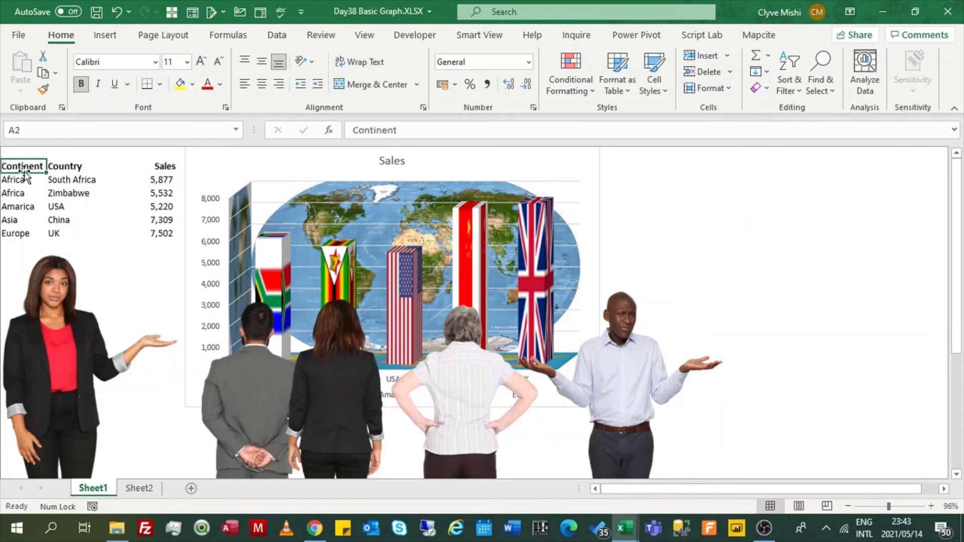
{"action": "left_click", "coordinate": [145, 237], "text": "shift"}
{"action": "key", "text": "ctrl+c"}
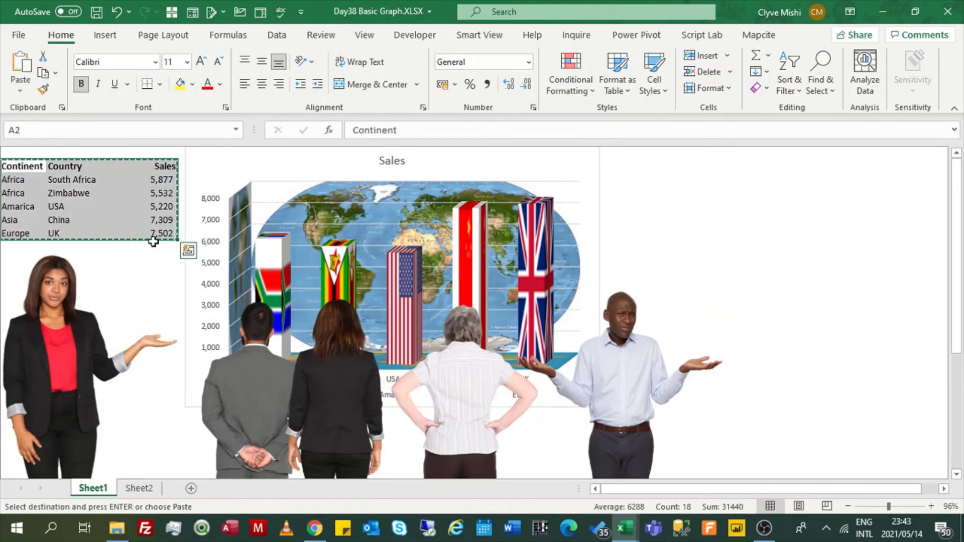
- Paste the copied table at A10 in the Day45 workbook, look it over and undo the paste
{"action": "key", "text": "alt+Tab"}
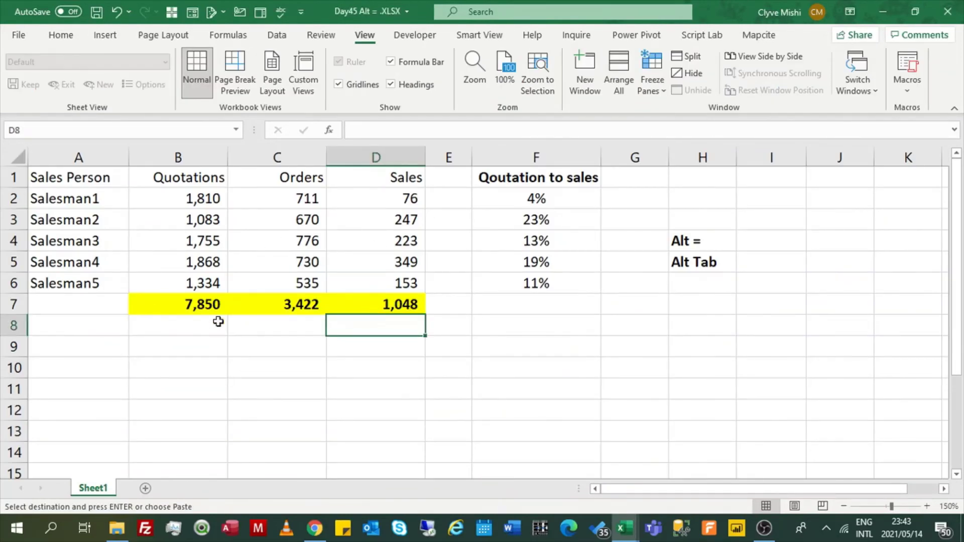
{"action": "left_click", "coordinate": [101, 361]}
{"action": "key", "text": "ctrl+v"}
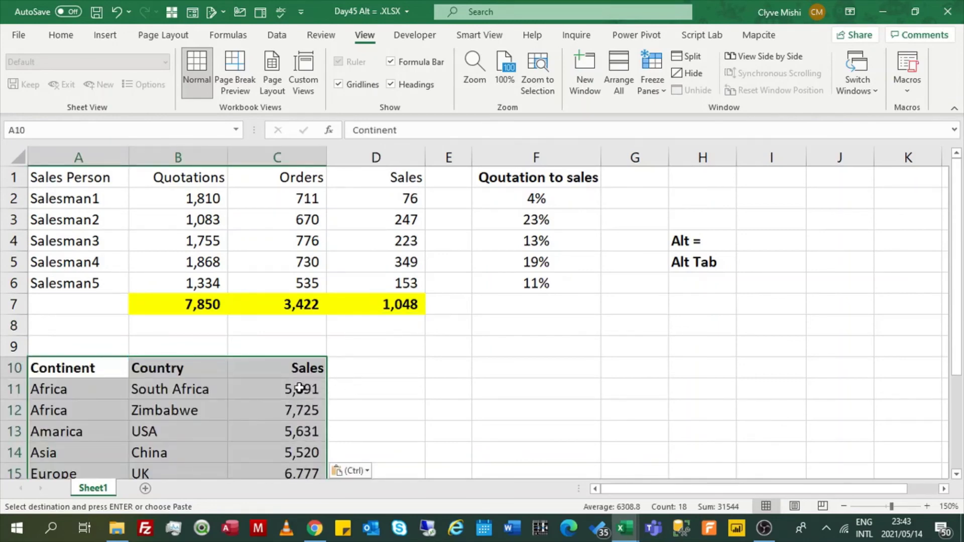
{"action": "scroll", "coordinate": [258, 393], "scroll_direction": "down", "scroll_amount": 3}
{"action": "scroll", "coordinate": [254, 393], "scroll_direction": "up", "scroll_amount": 3}
{"action": "key", "text": "ctrl+z"}
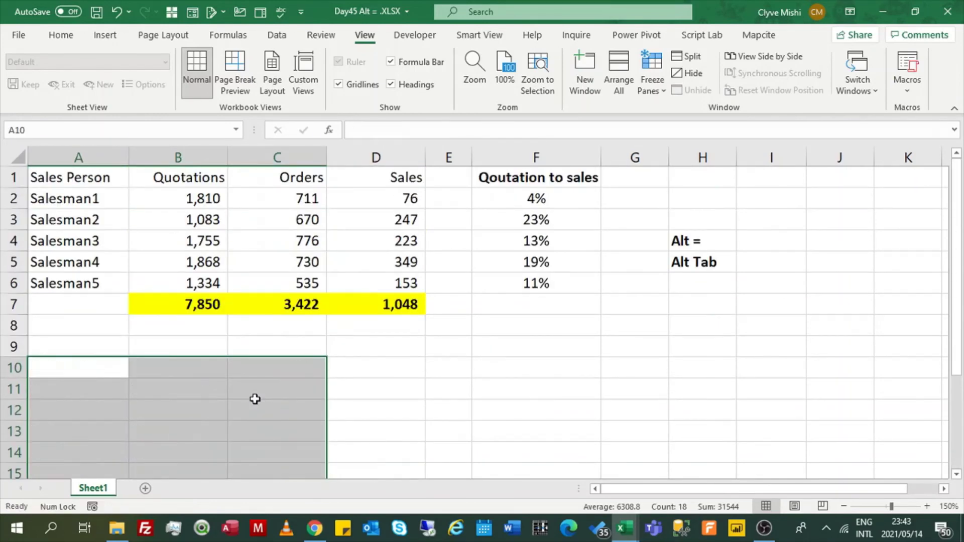
{"action": "left_click", "coordinate": [698, 262]}
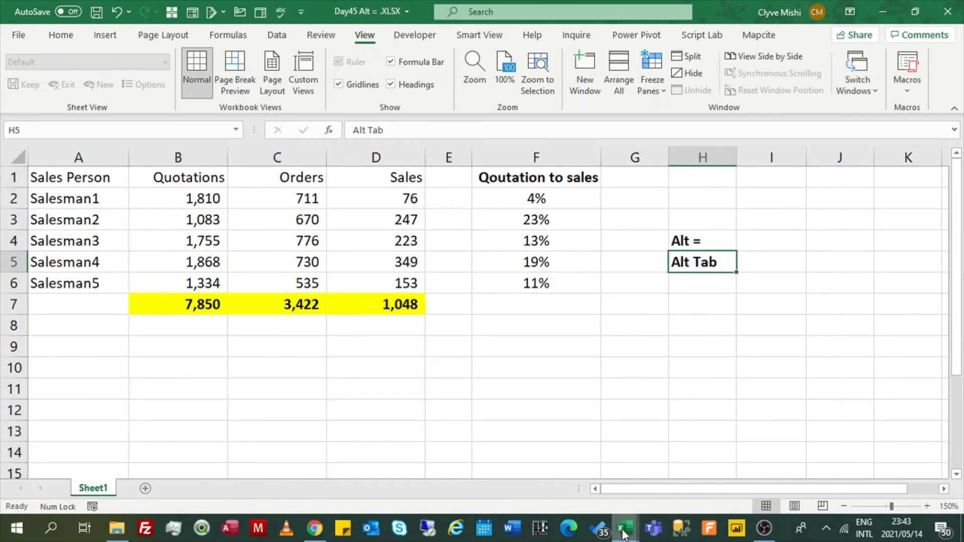
{"action": "mouse_move", "coordinate": [625, 533]}
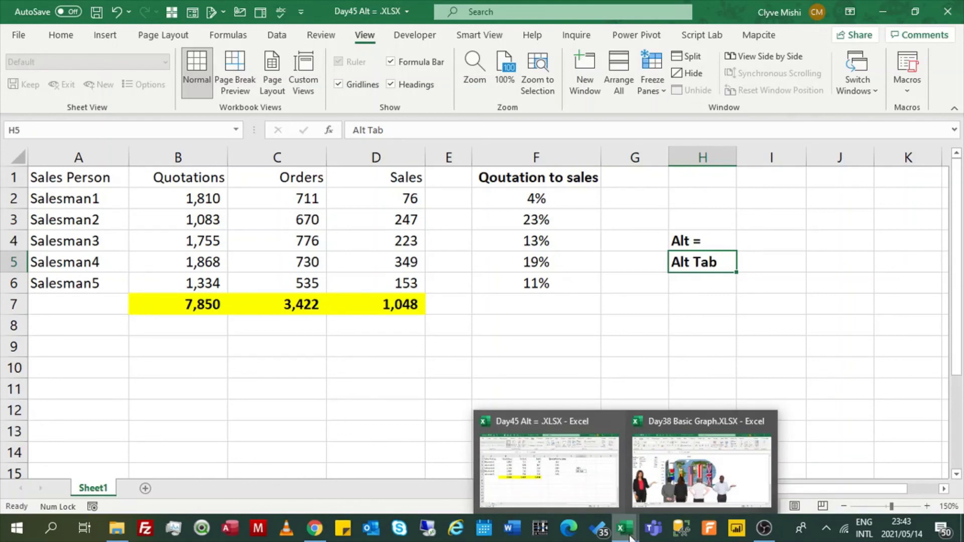
{"action": "left_click_drag", "start_coordinate": [625, 326], "coordinate": [626, 349]}
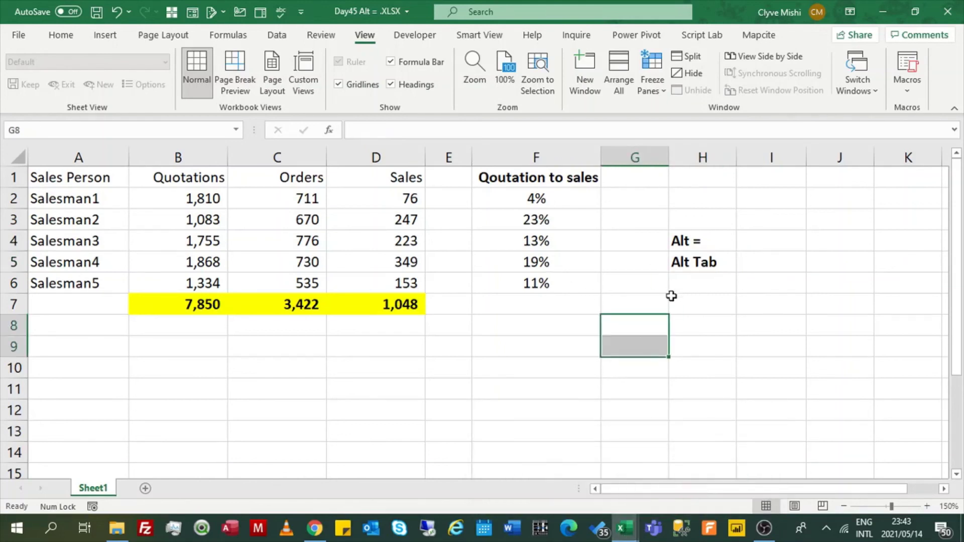
{"action": "left_click", "coordinate": [693, 265]}
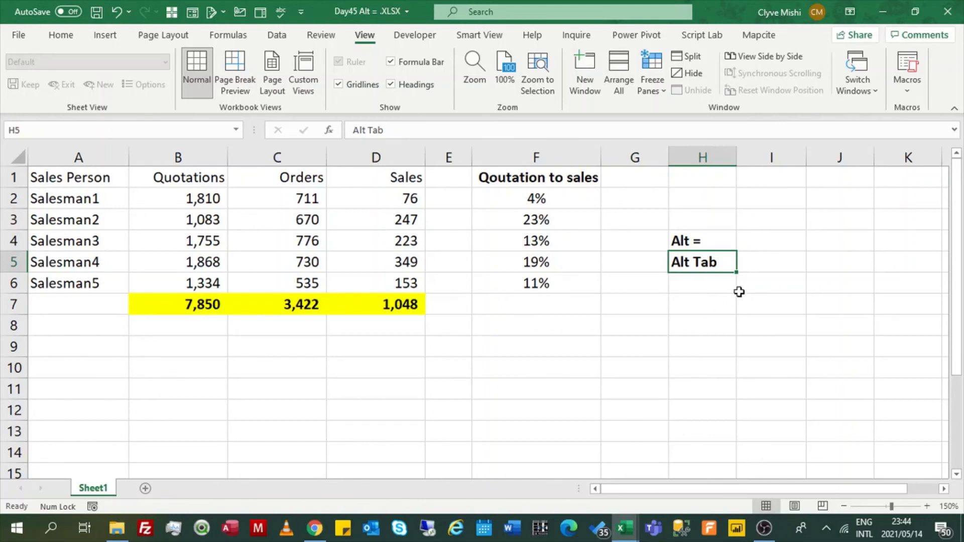
{"action": "left_click", "coordinate": [694, 242]}
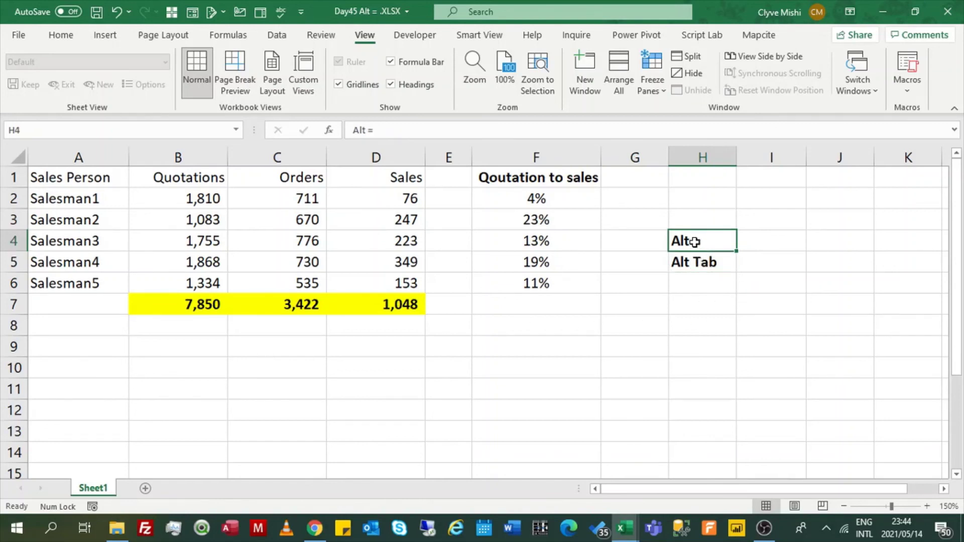